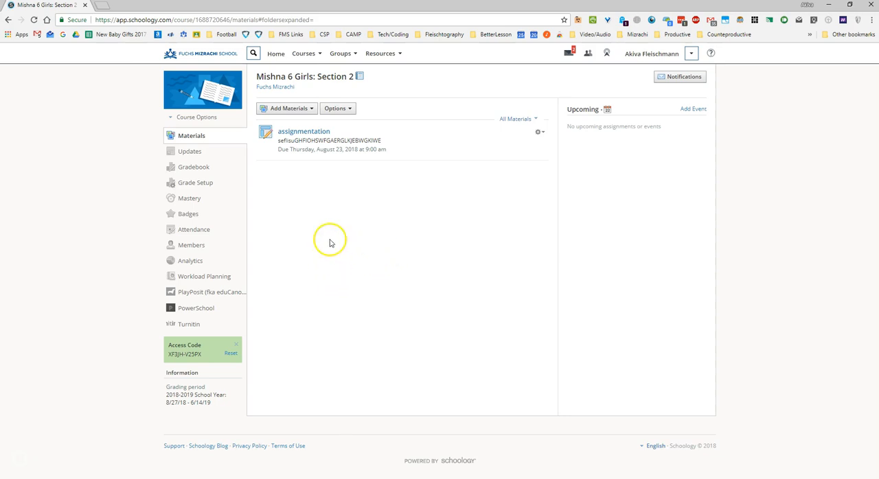
- Start a new test/quiz in the course materials, named "test #1" and due 8/23/18
click(306, 108)
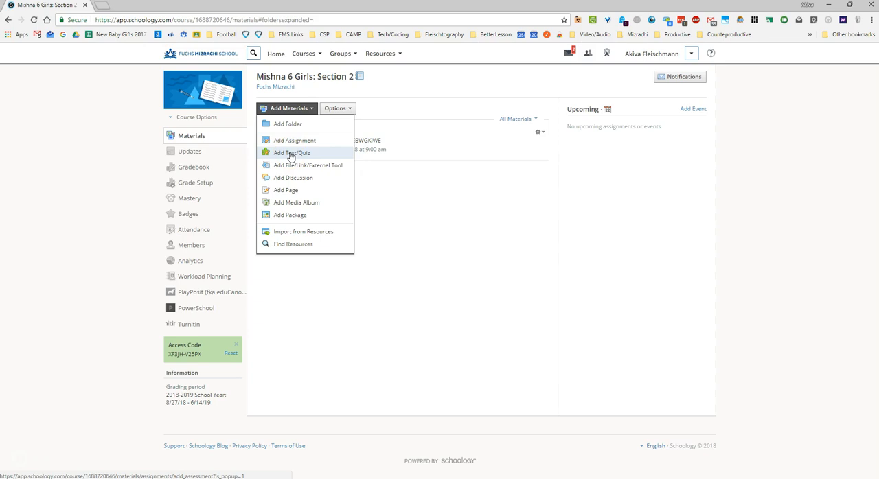
click(291, 158)
click(290, 156)
click(289, 158)
click(285, 144)
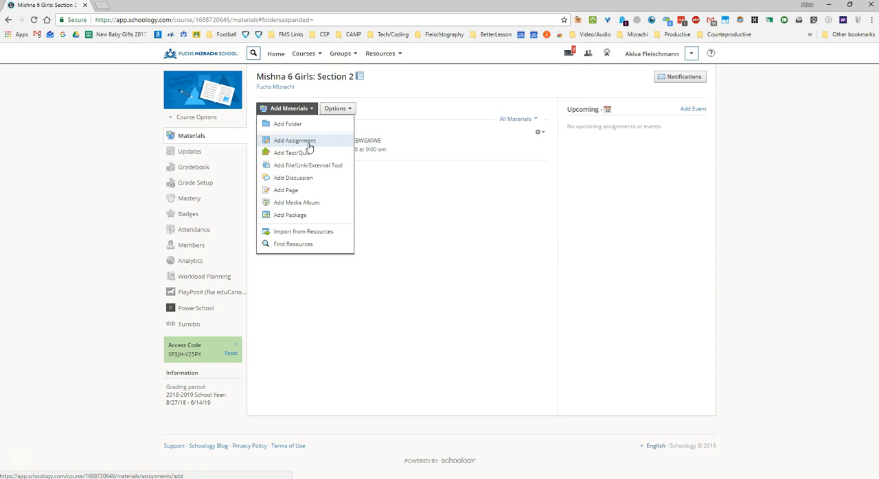
click(293, 156)
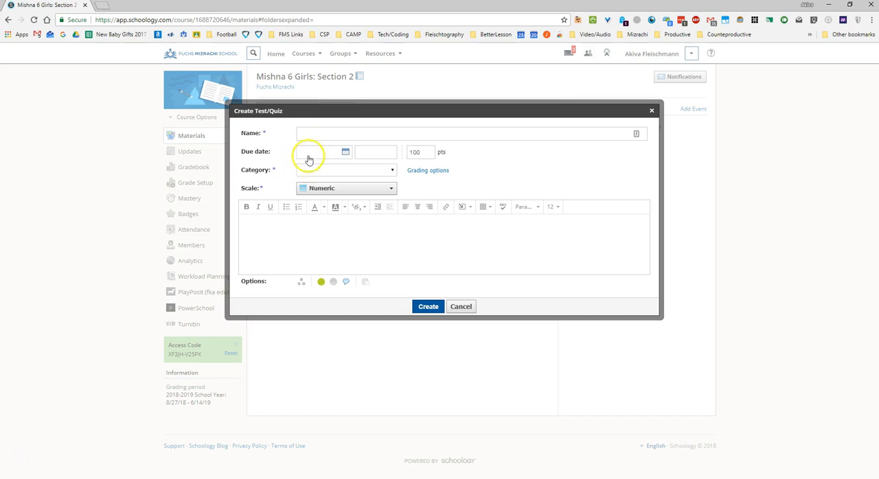
click(322, 133)
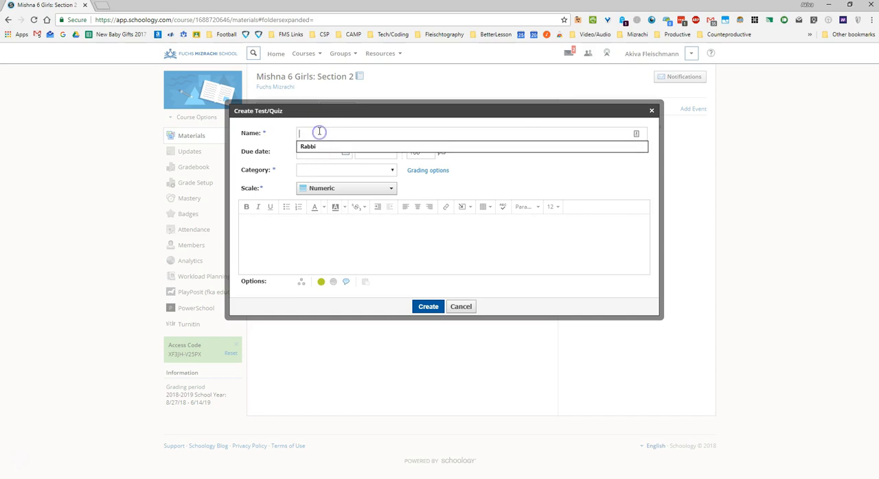
text(test #1)
click(323, 154)
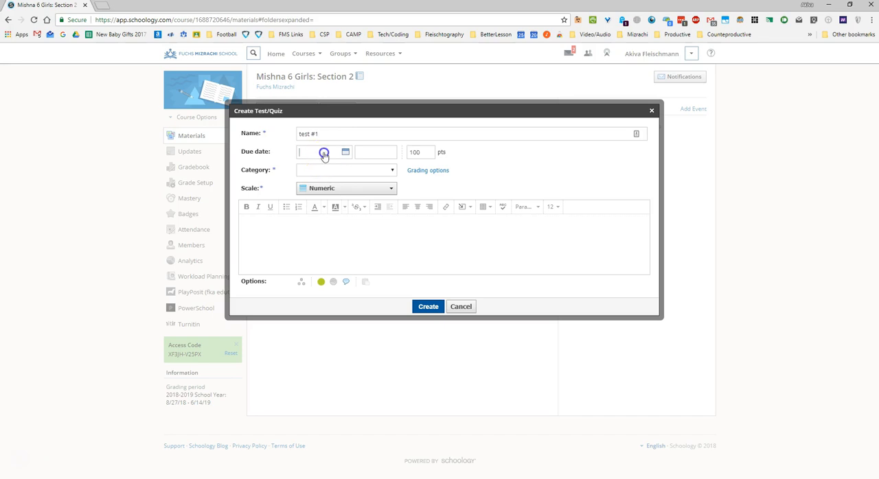
click(379, 221)
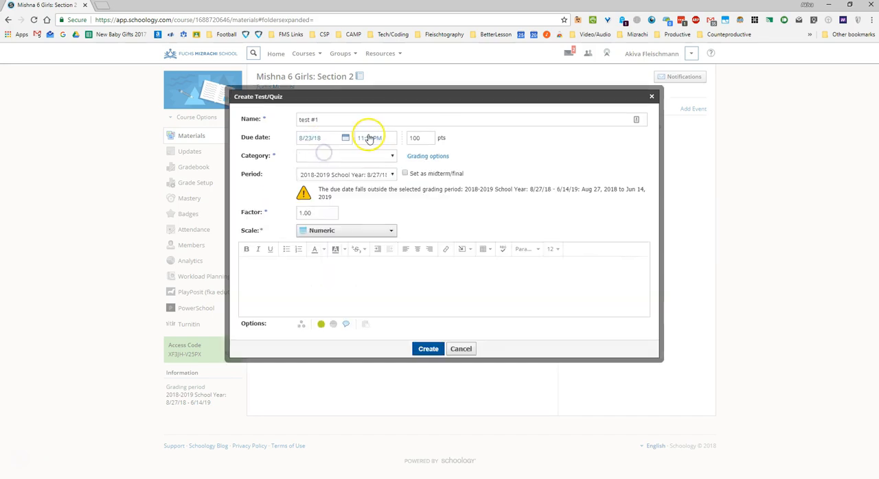
- Assign the quiz to a new grading category named "Test" and create it
click(329, 157)
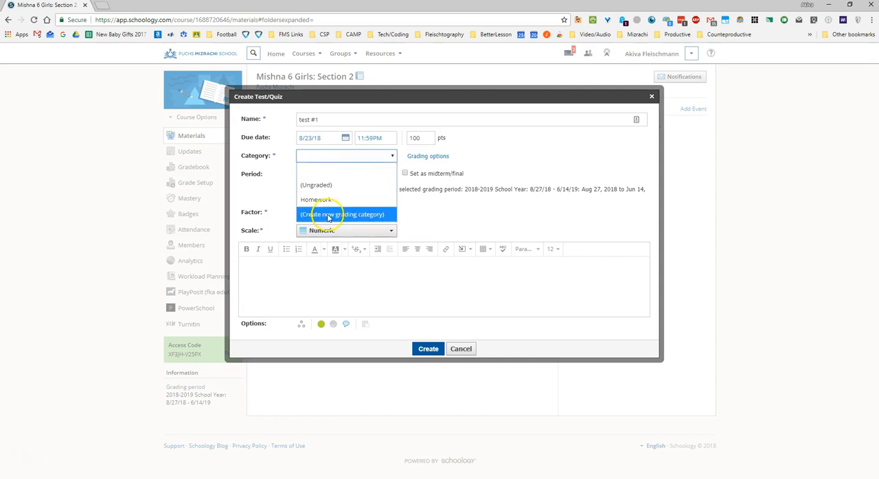
click(328, 214)
click(331, 157)
text(Test)
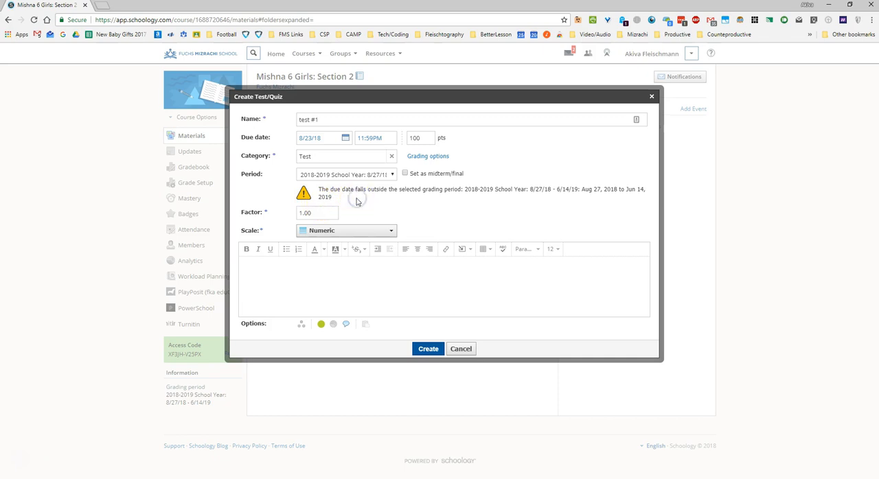
click(263, 288)
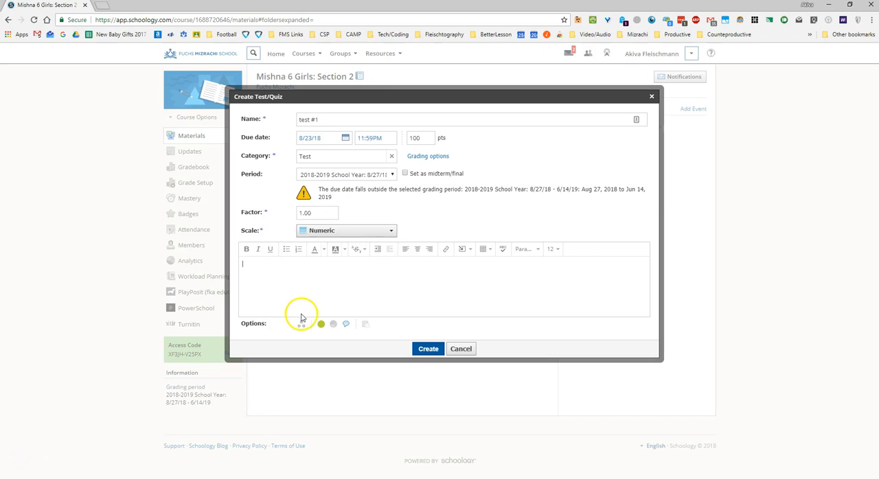
click(426, 349)
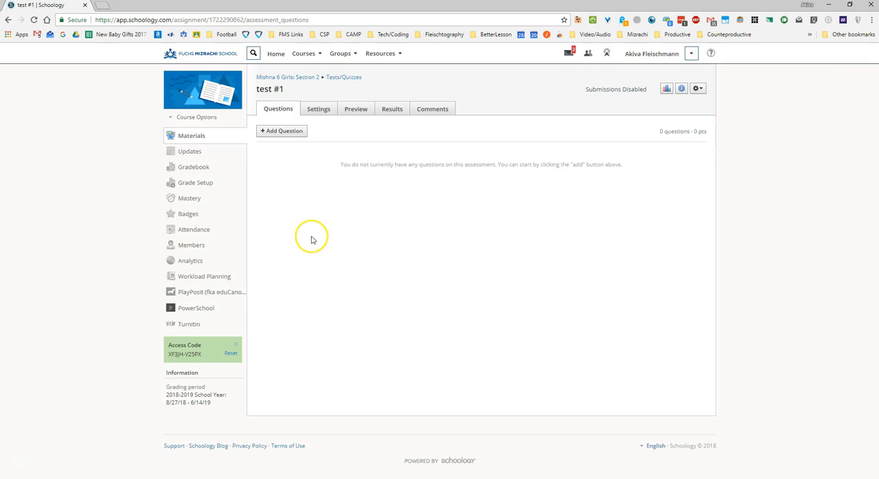
- Add a true/false question to test #1 with the text "Did Han shoot first?"
click(269, 133)
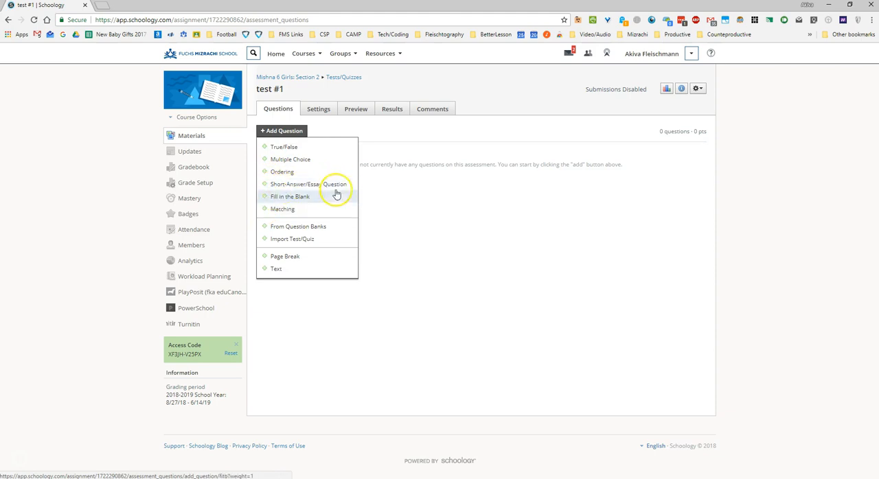
click(267, 243)
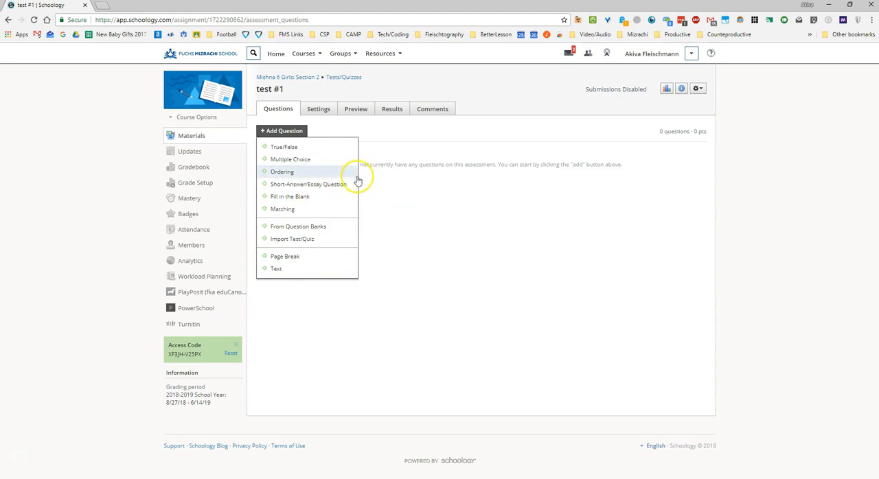
click(317, 151)
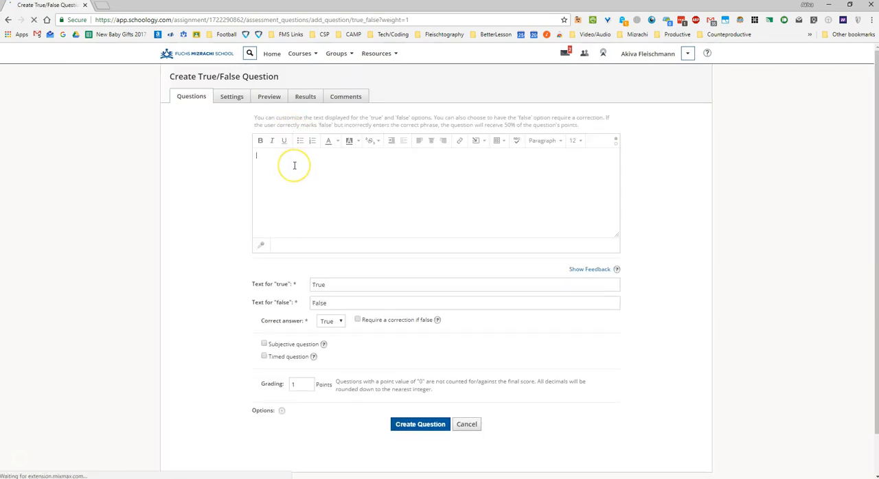
click(263, 158)
text(Did)
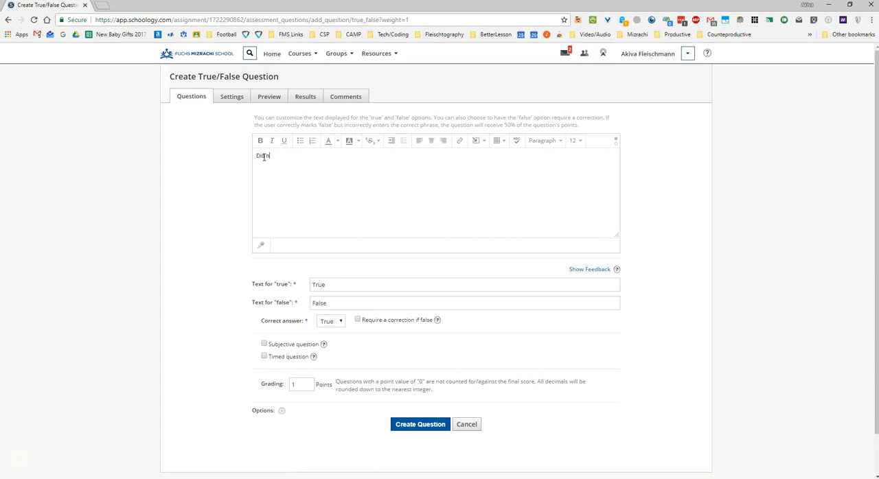
text( Han shoot first?)
- Set the question's correct answer to False and create the question
click(334, 286)
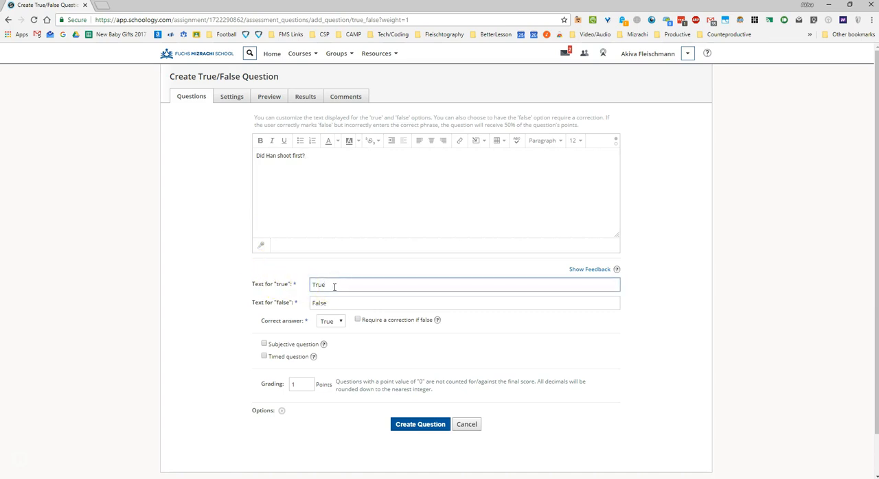
click(328, 323)
click(333, 347)
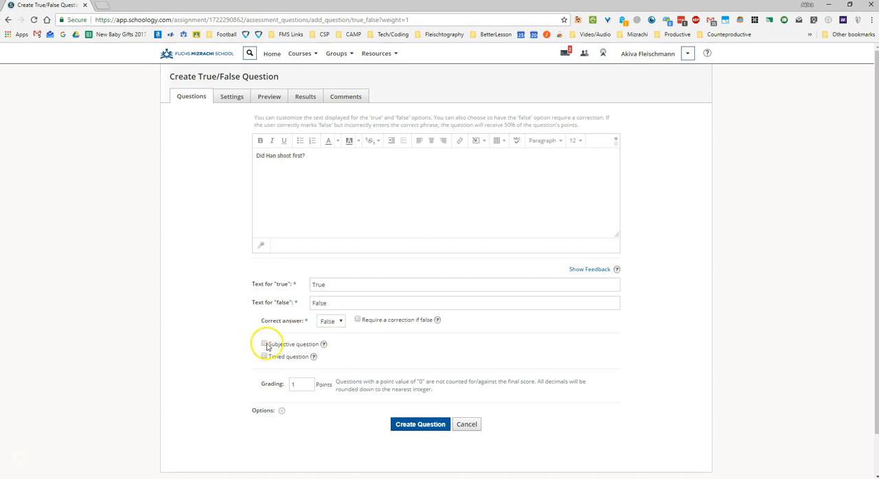
click(300, 384)
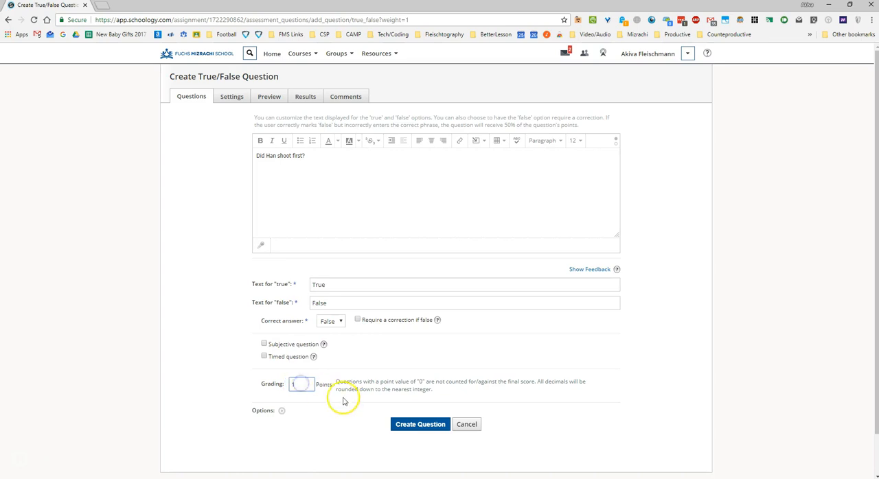
click(404, 424)
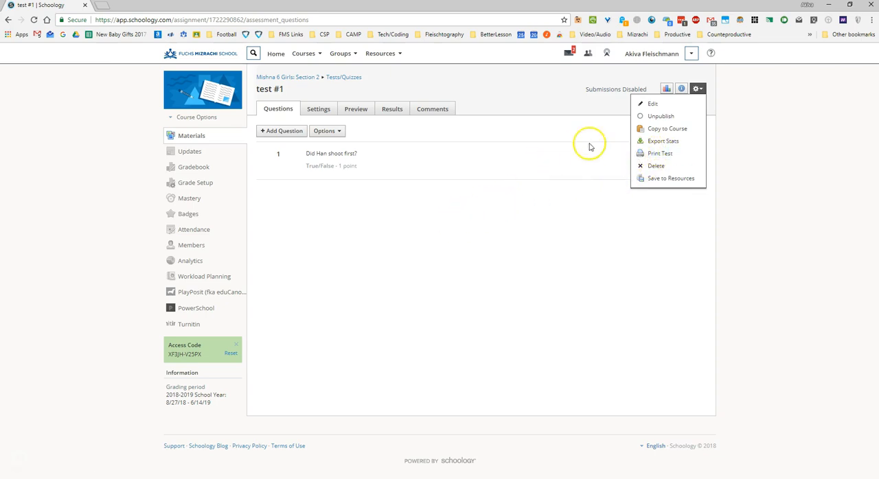
click(643, 130)
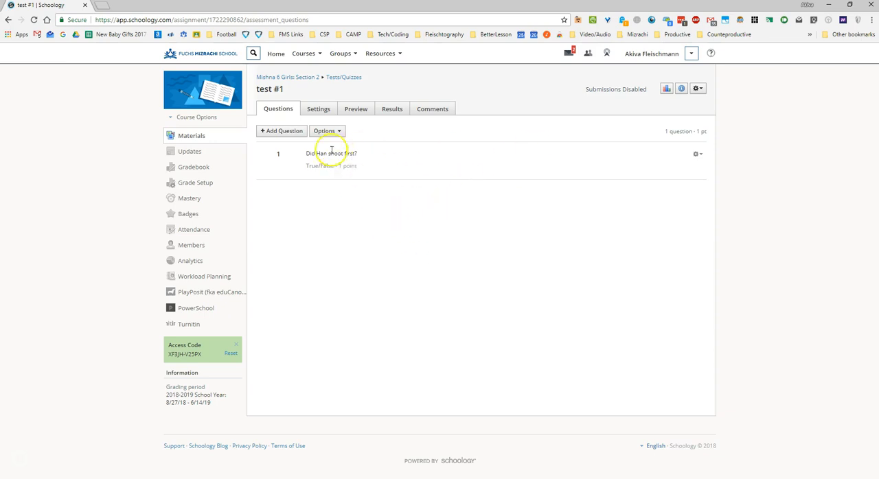
- Set Submissions to Enable in the settings of test #1 and save the changes
click(322, 112)
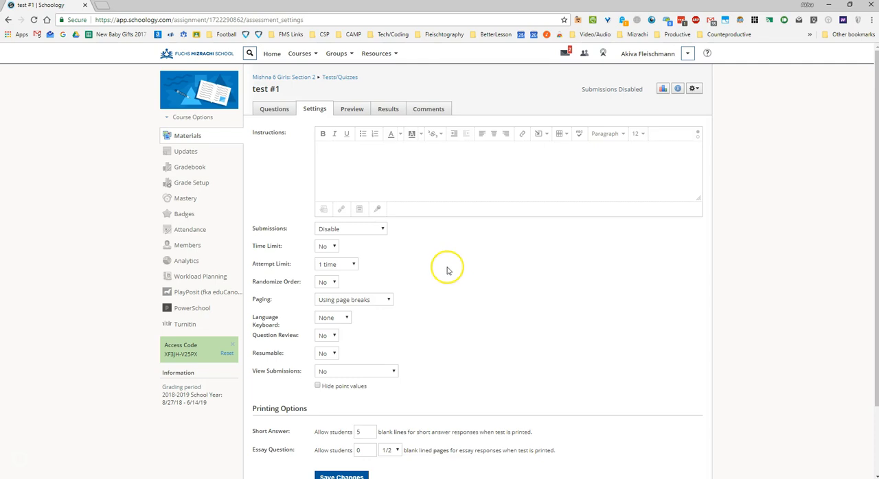
scroll(443, 271, down, 1)
scroll(419, 219, down, 1)
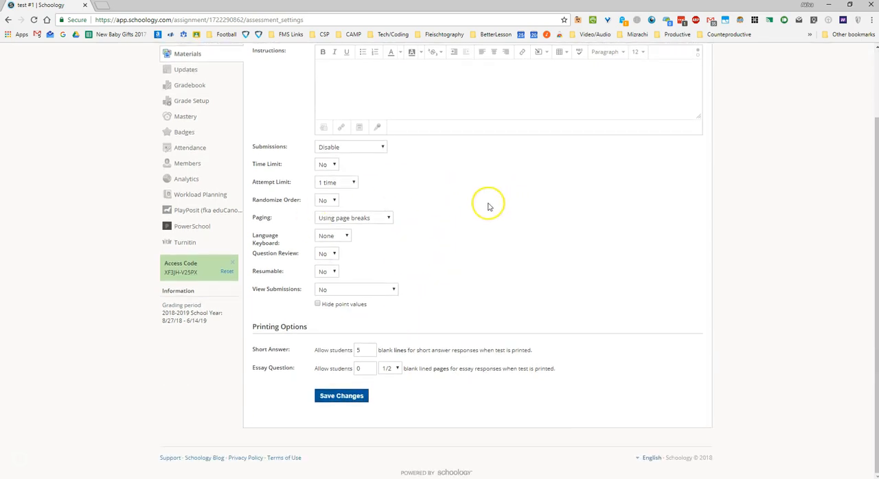
scroll(425, 217, up, 2)
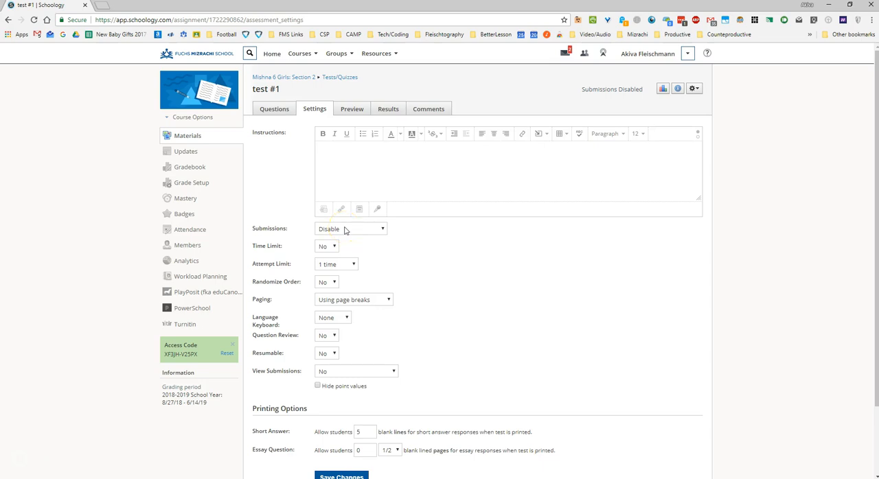
click(345, 231)
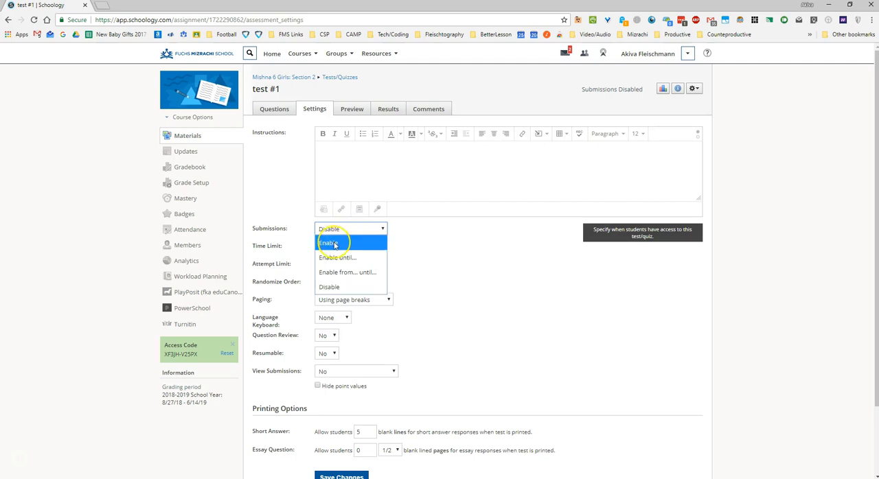
click(343, 273)
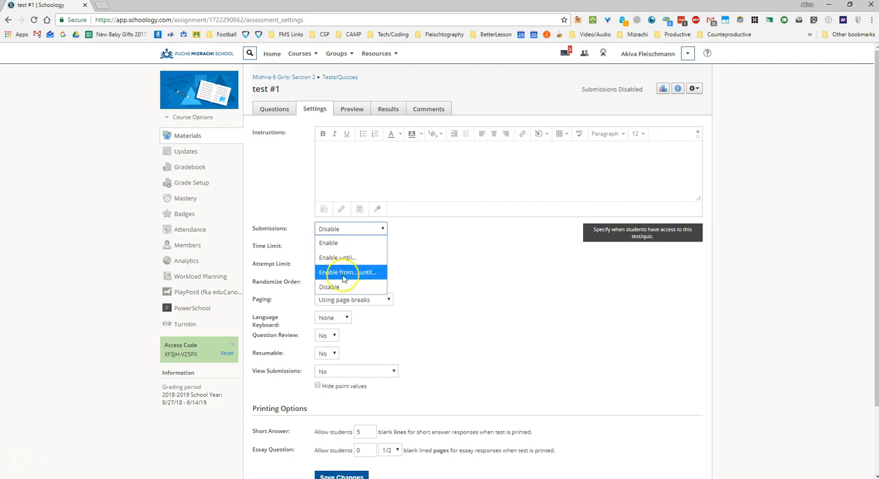
click(448, 240)
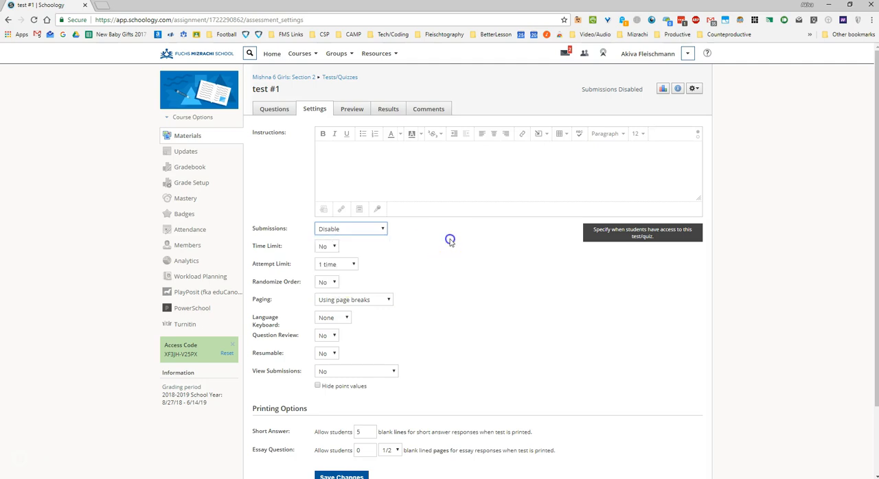
click(380, 230)
click(354, 242)
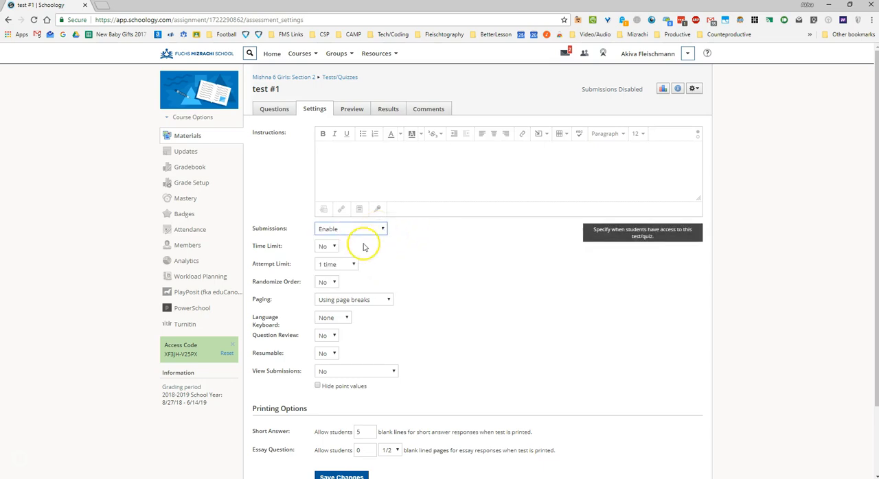
scroll(425, 243, down, 3)
scroll(430, 245, up, 2)
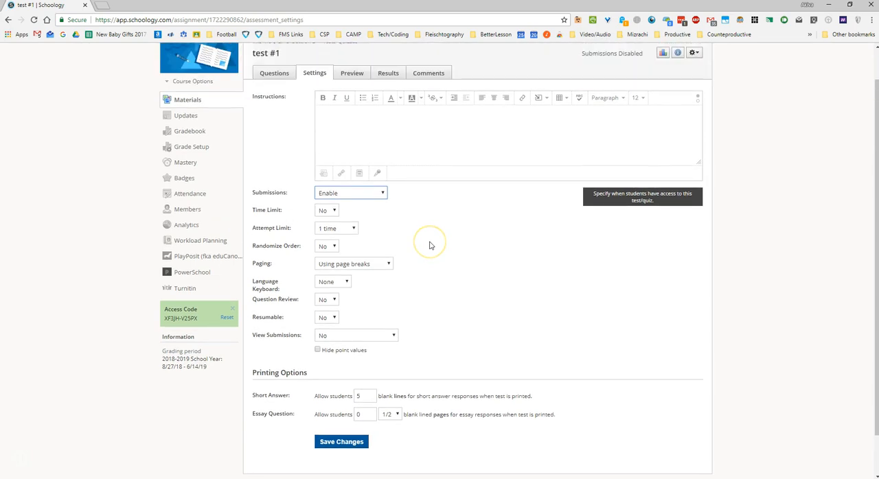
scroll(429, 244, up, 1)
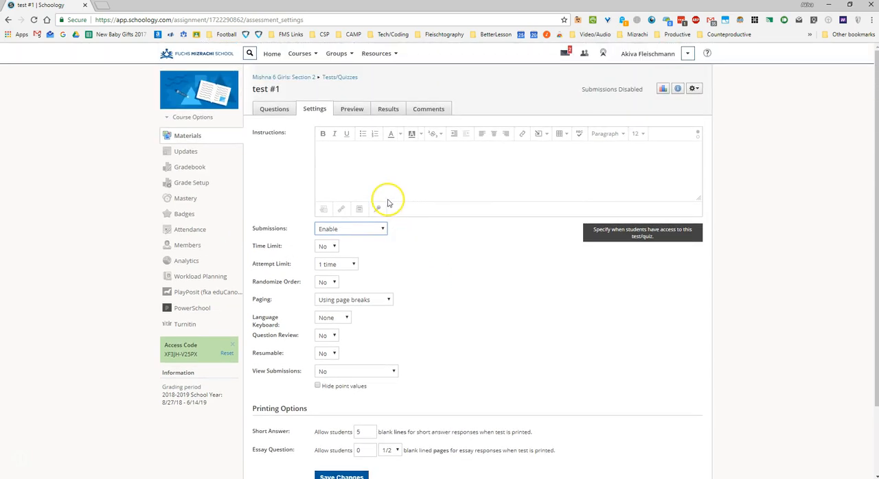
scroll(405, 323, down, 1)
click(326, 435)
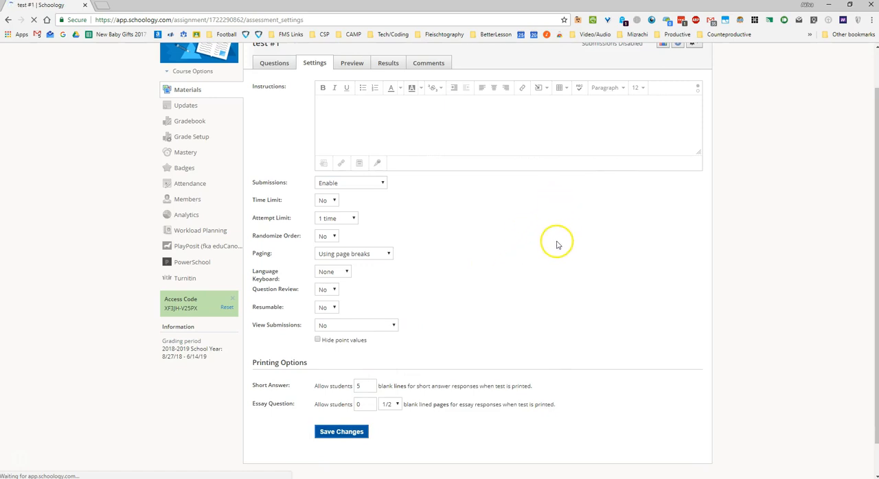
mouse_move(617, 112)
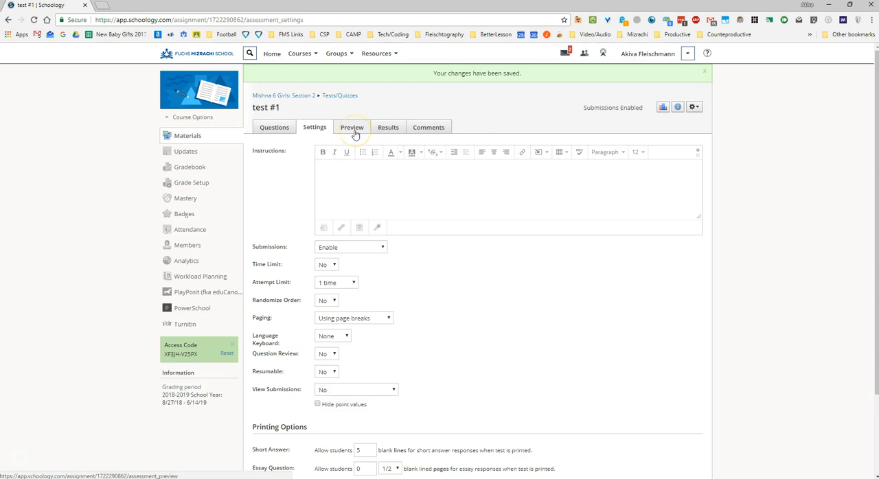
- Return to the course's materials list and unpublish test #1
click(389, 128)
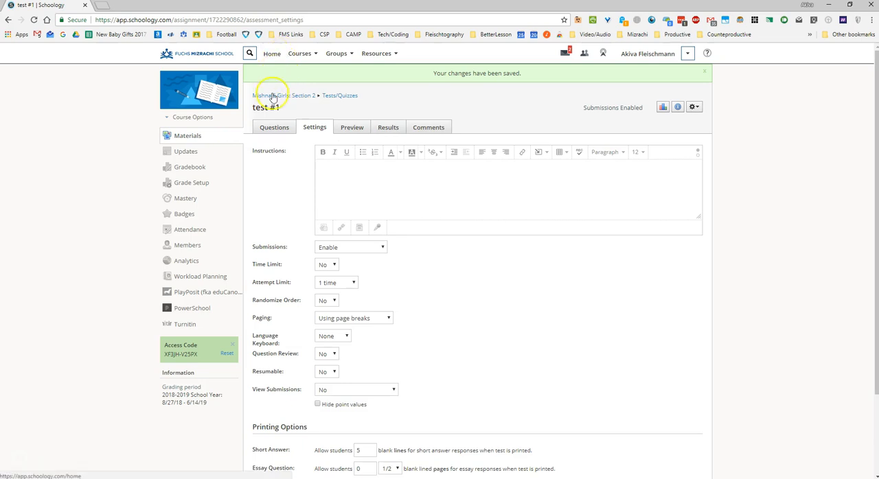
click(295, 79)
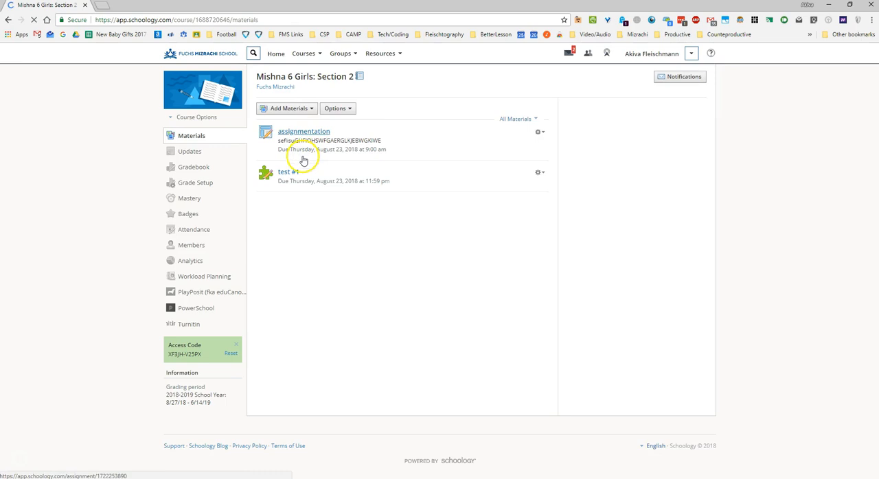
click(539, 172)
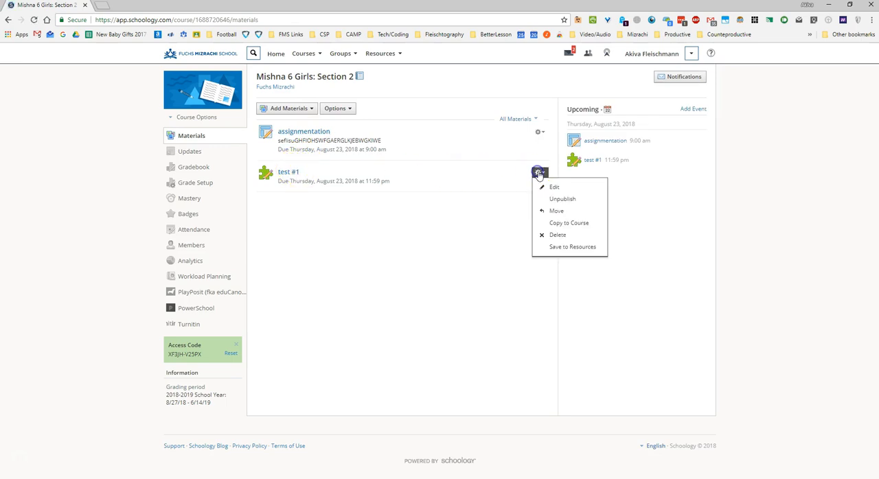
click(552, 201)
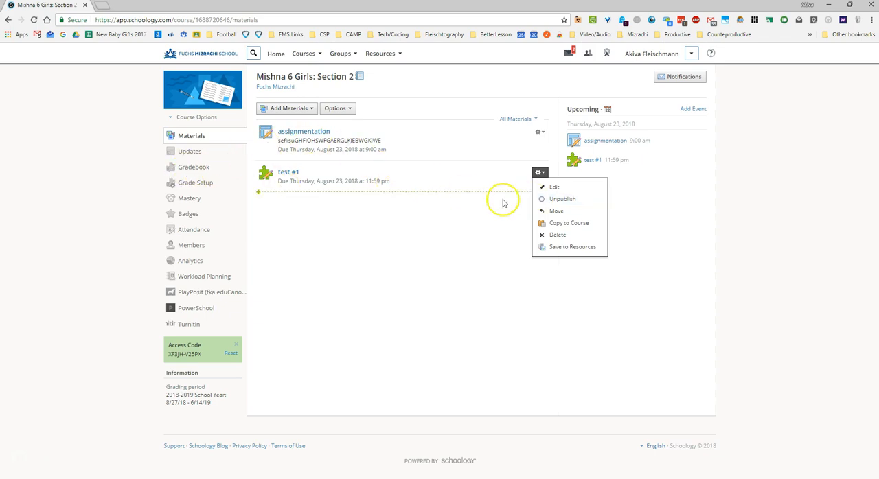
click(551, 200)
click(425, 185)
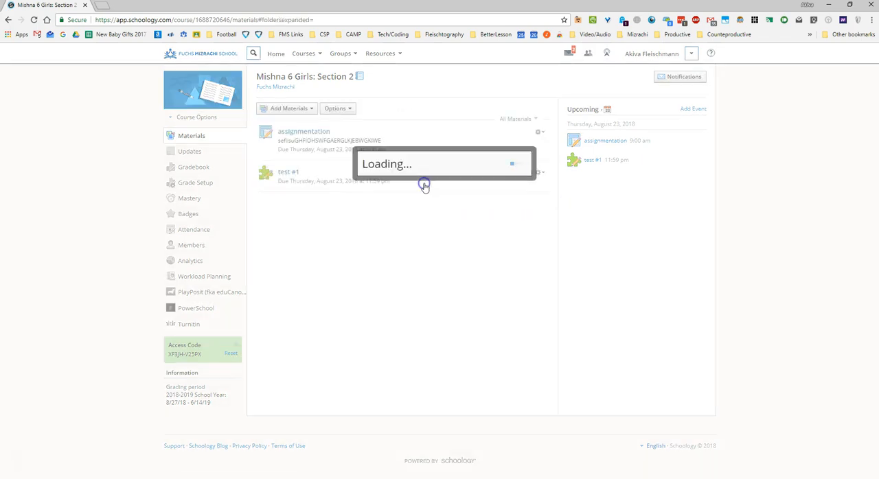
- Publish test #1 from the course's materials list and confirm the publication
click(539, 173)
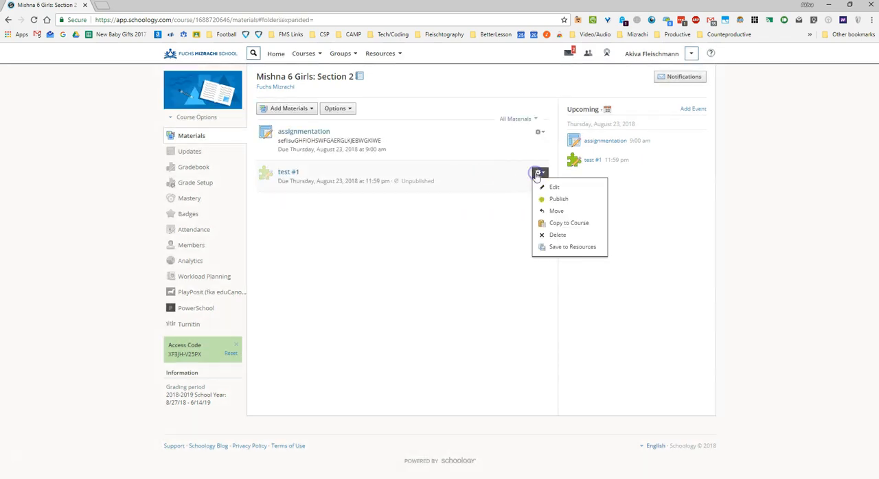
click(547, 199)
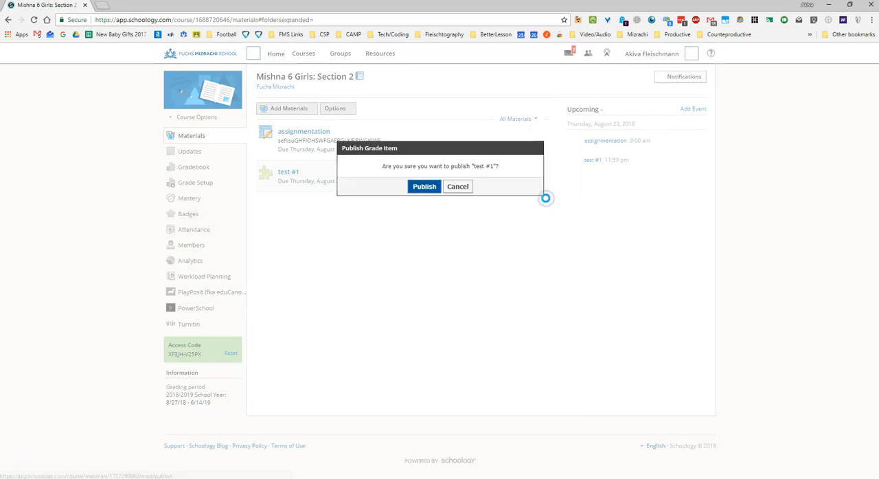
click(424, 185)
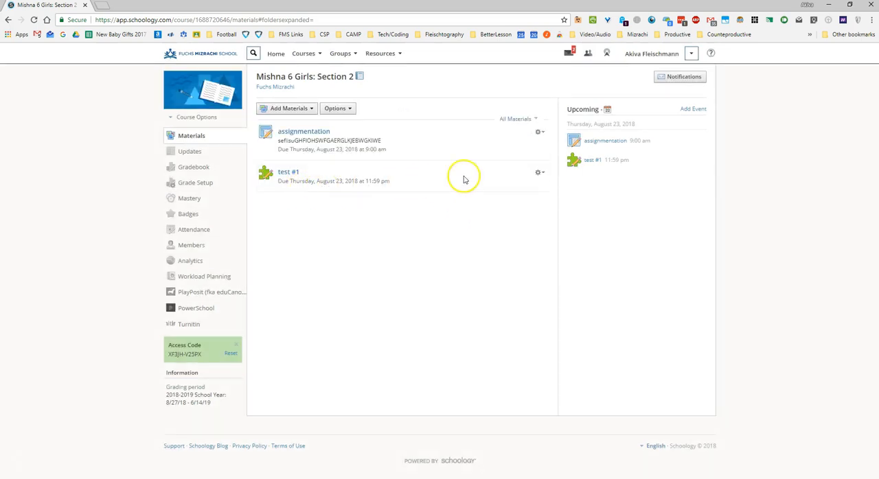
- Set Submissions to Disable in the settings of test #1 and save the changes
click(288, 173)
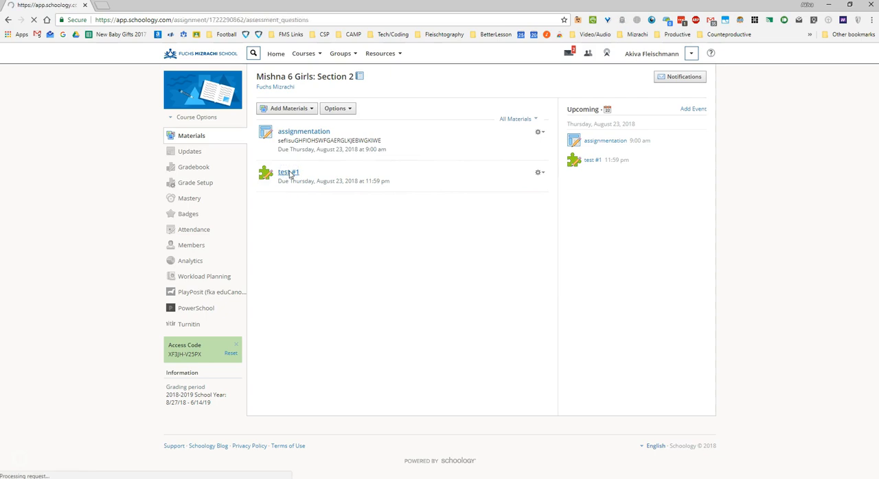
click(320, 110)
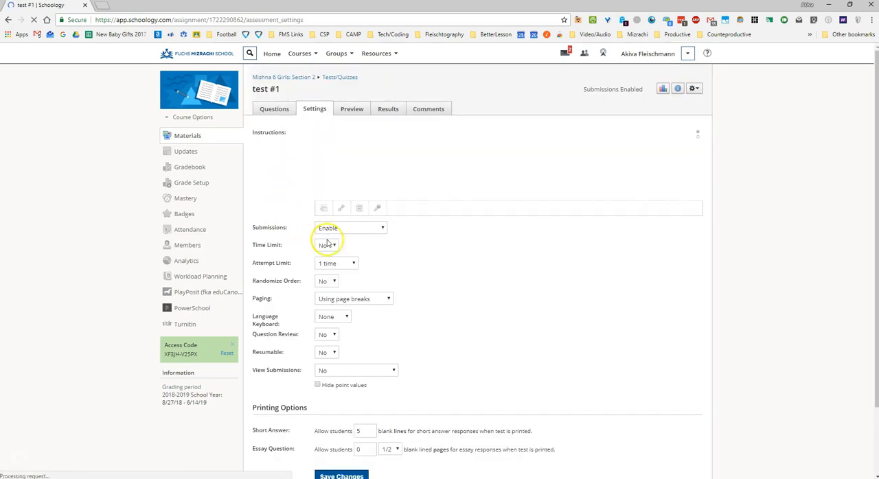
click(348, 229)
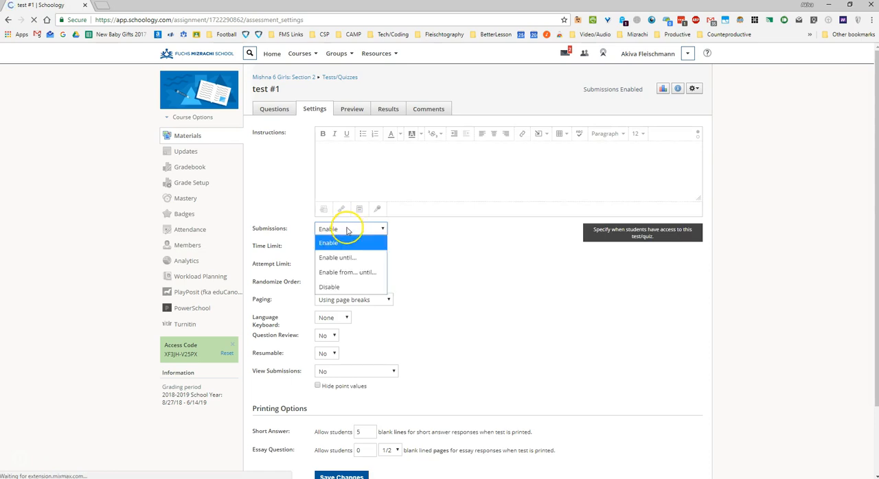
click(332, 288)
click(342, 475)
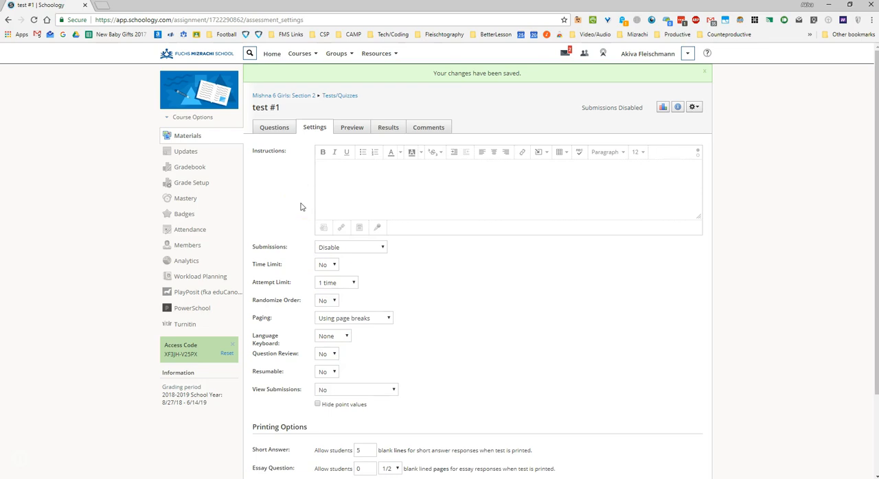
- Review the available Submissions options for test #1 and return to the course's materials list
click(350, 249)
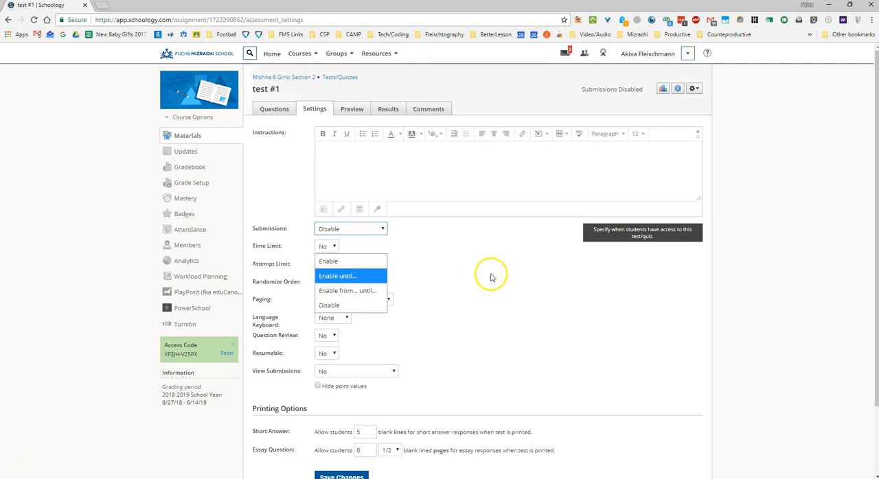
click(420, 258)
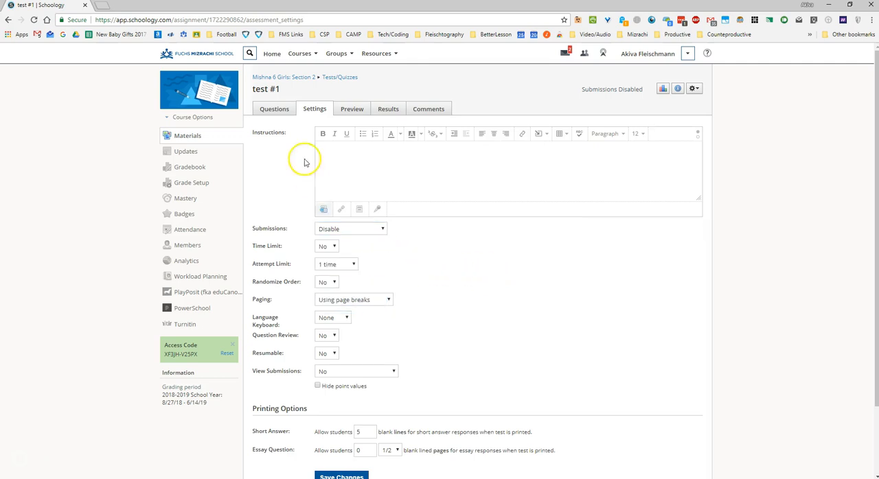
click(282, 77)
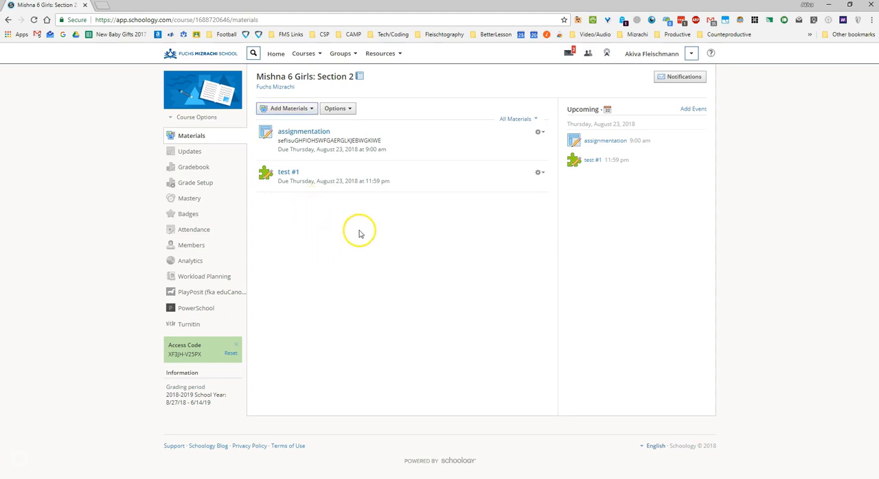
- Examine the forms for adding a file and a link to the course materials, closing both without adding anything
click(305, 111)
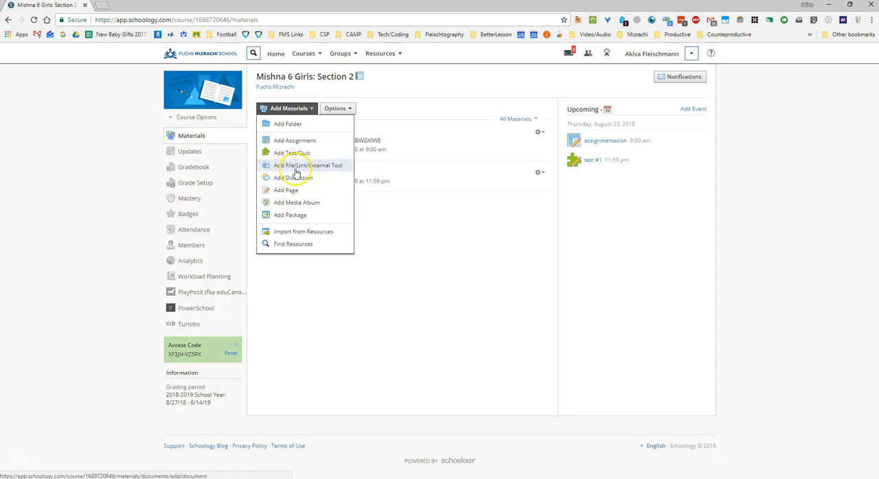
click(296, 171)
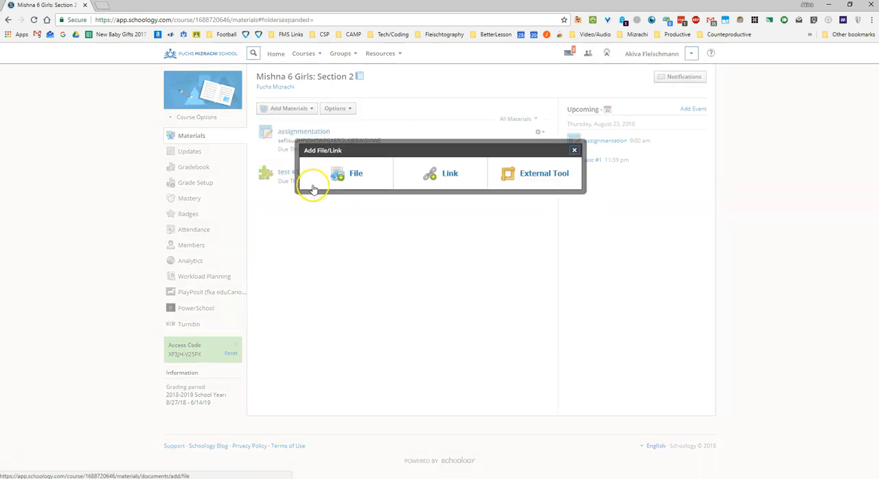
click(339, 180)
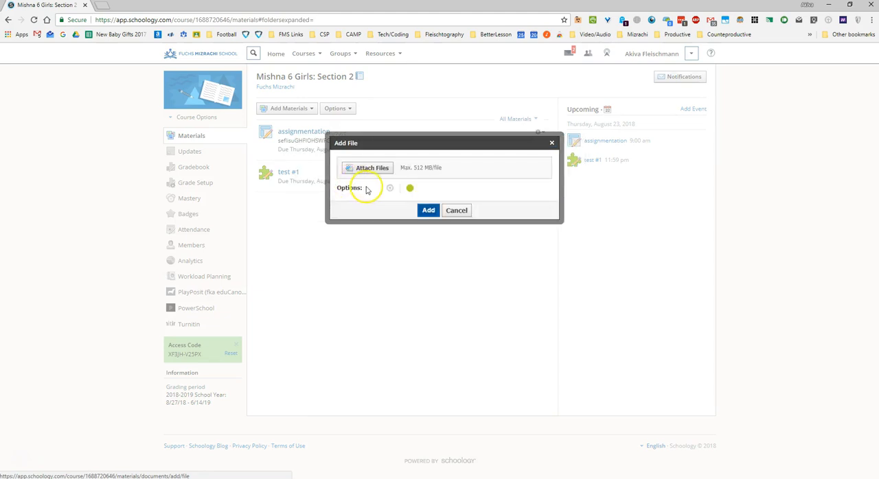
click(456, 211)
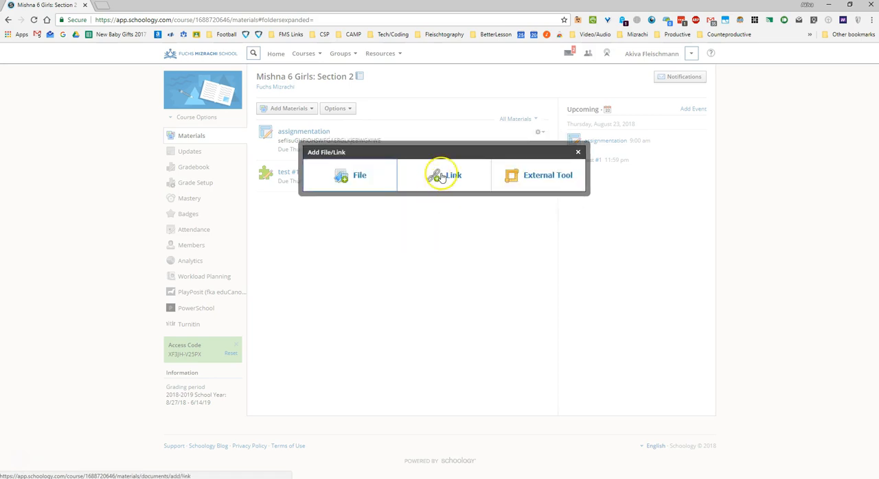
click(440, 178)
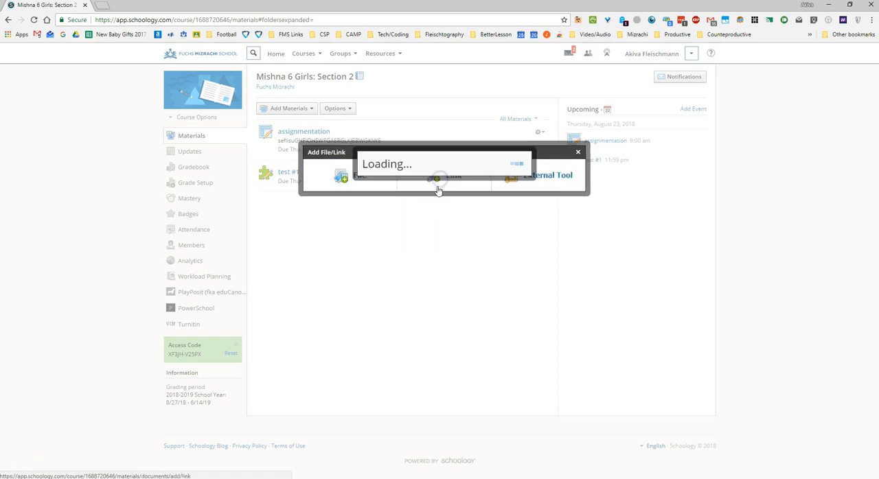
click(438, 163)
click(449, 181)
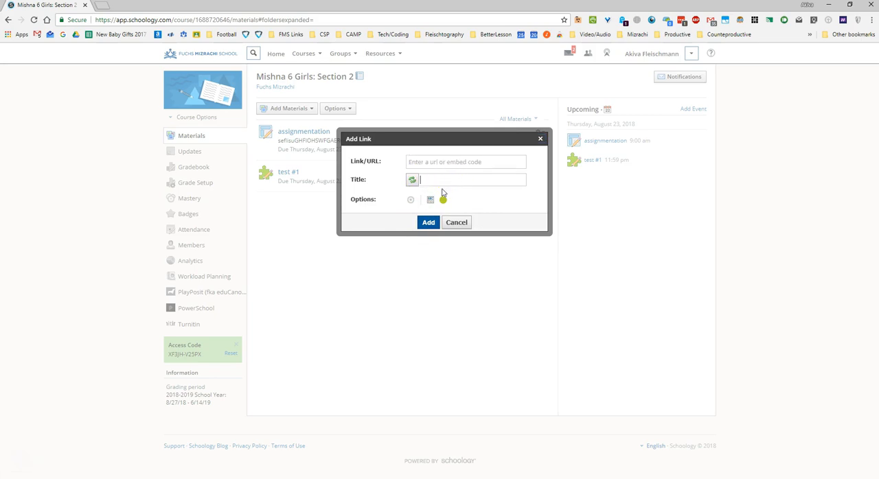
click(455, 222)
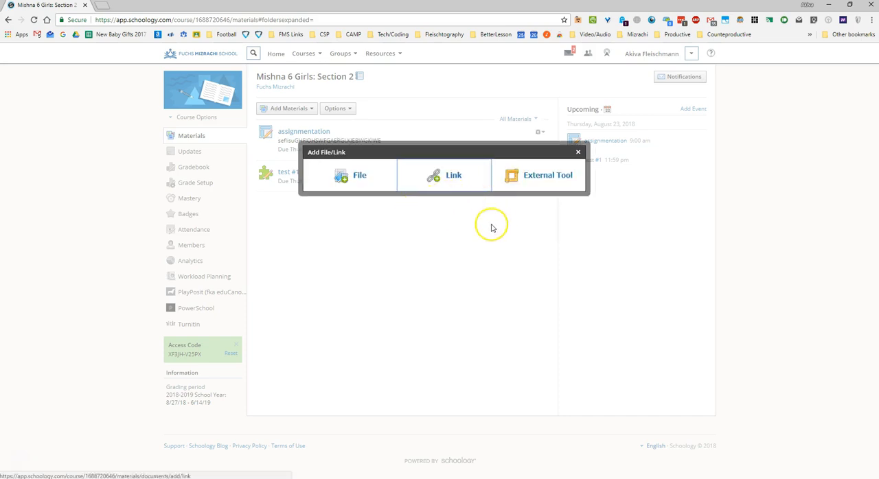
click(578, 152)
- Start a new discussion in the course with the title "xc;fkidguohdflikjugvhbol" and the description "fgbnfsghfsghfghdfgndfrng"
click(291, 110)
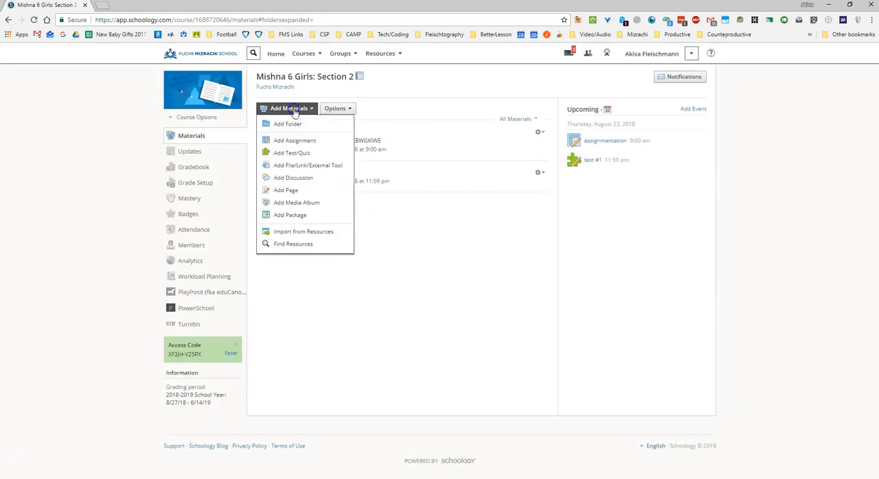
click(302, 180)
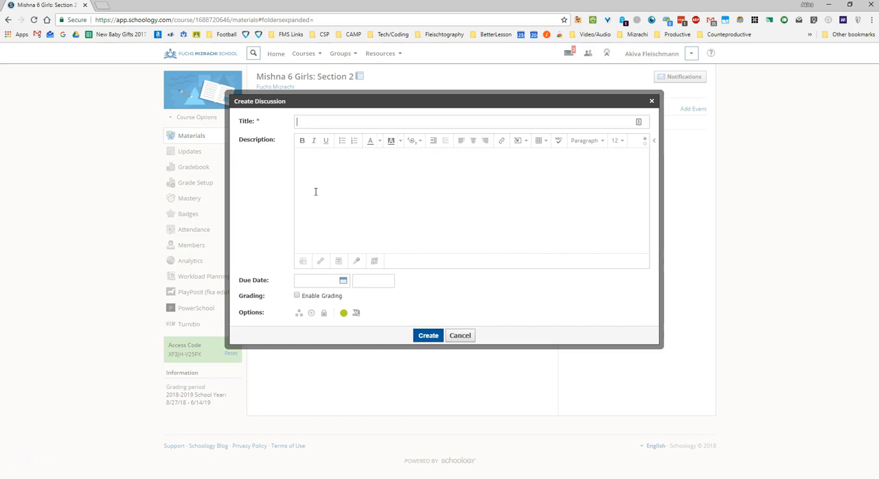
text(xc:fkidguohdflikjugvhbol)
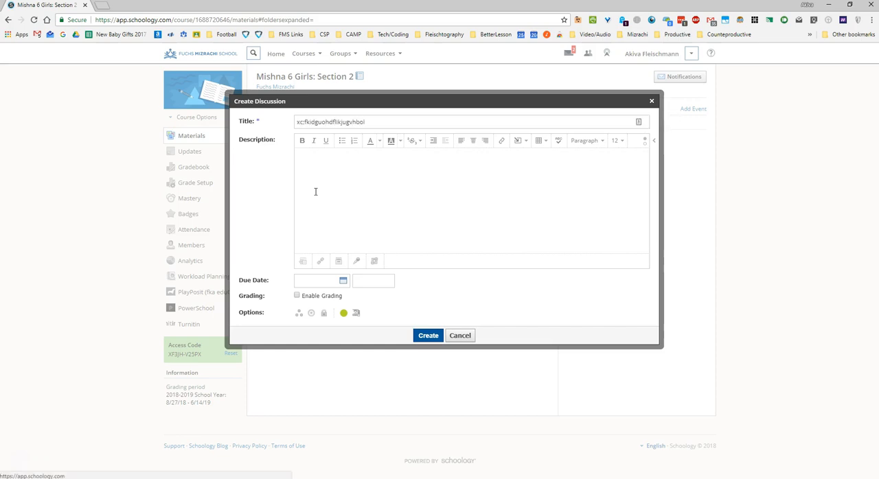
click(305, 197)
text(fgbnfsghfsghfghfgndfmg)
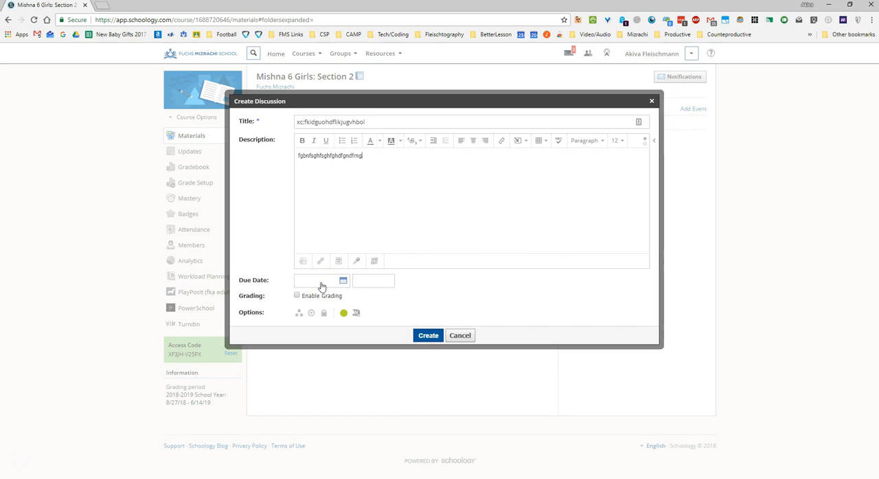
- Set the discussion's due date to August 23, 2018 and create the discussion
click(296, 295)
click(341, 280)
click(371, 365)
click(419, 338)
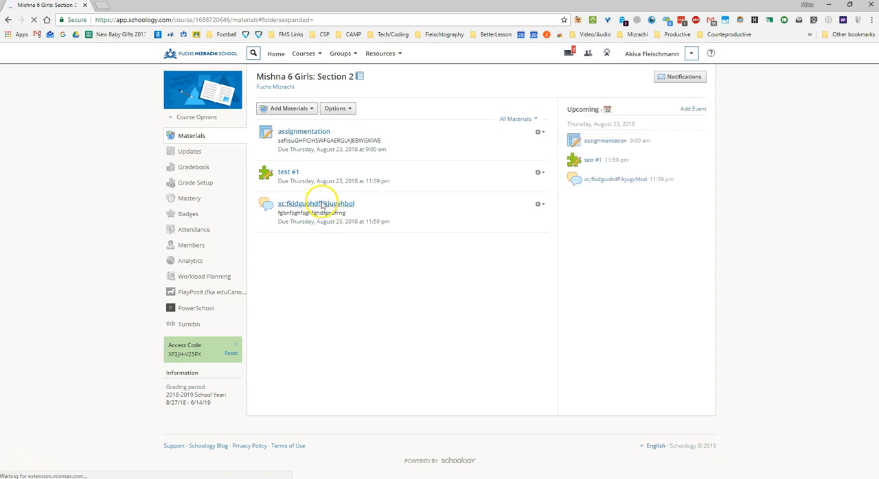
- Open the new discussion to view its page and comment area, and return to the materials list
click(322, 204)
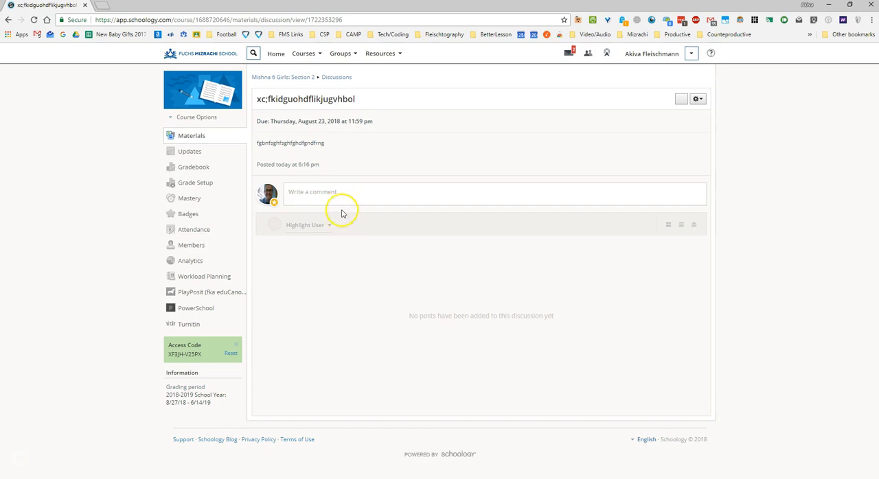
key(alt+Left)
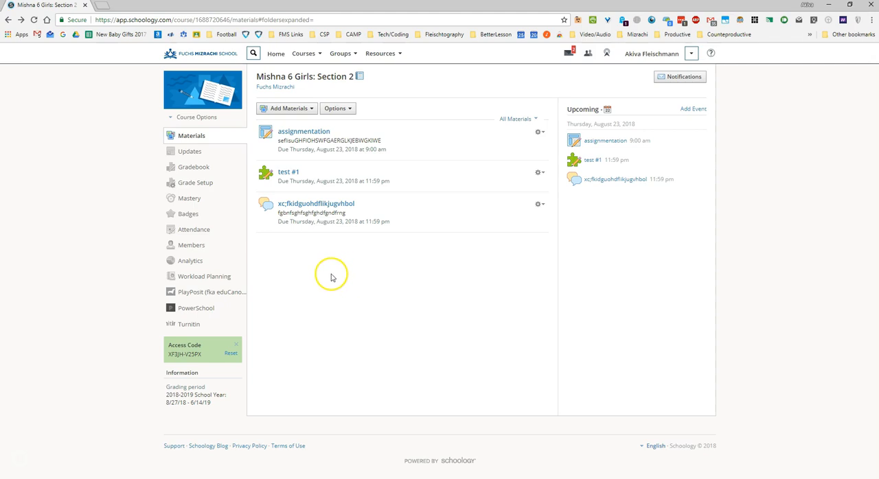
click(298, 109)
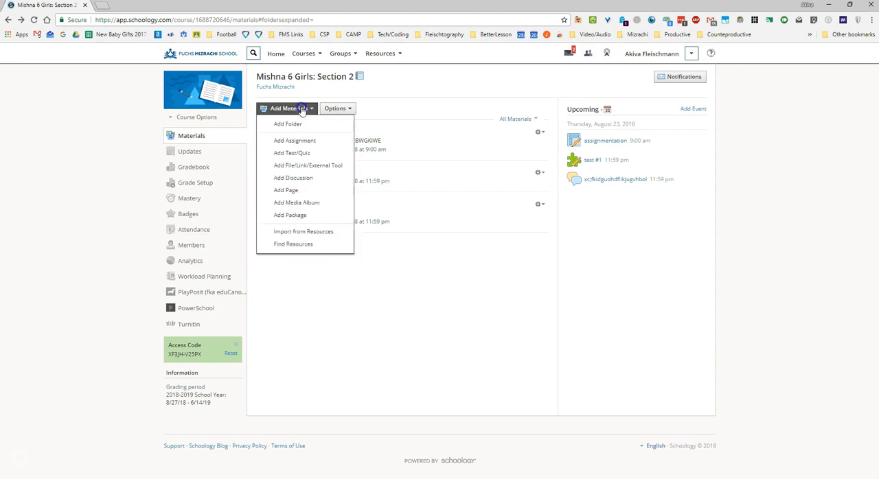
click(434, 238)
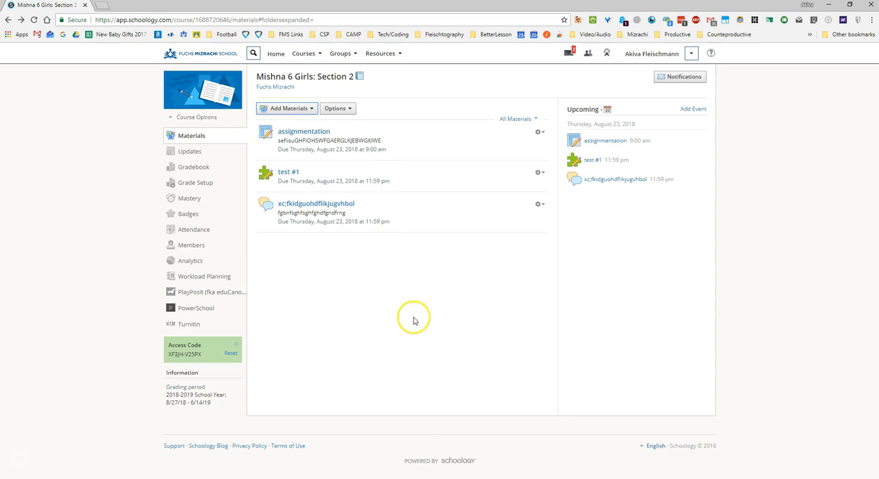
click(297, 110)
click(297, 110)
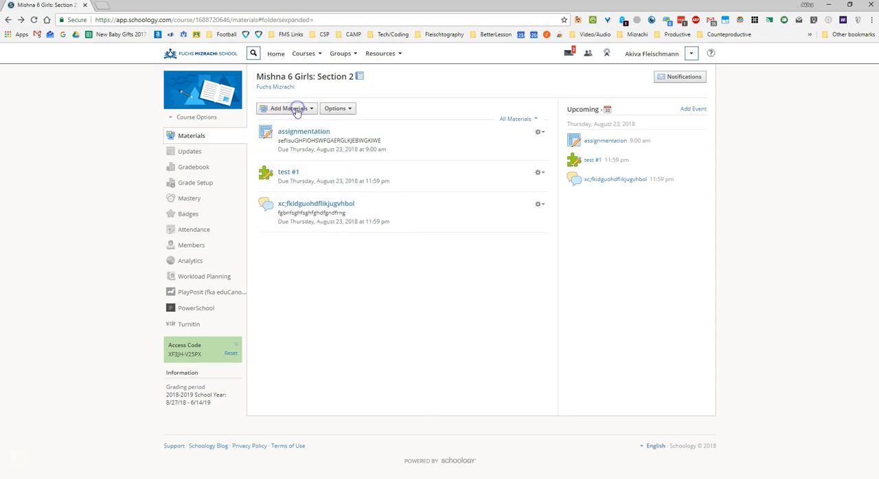